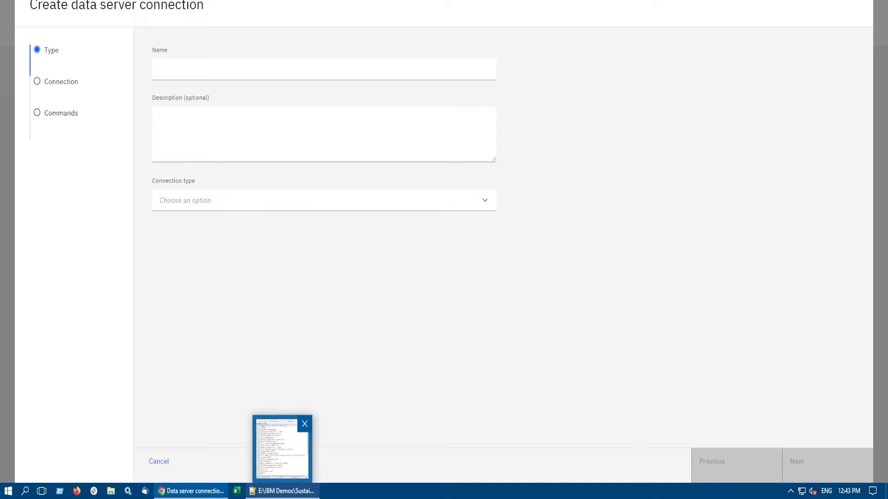
# Step: Name the new data server connection Scope3 and describe it as "Sustainability Scope 3 asset"
pyautogui.click(283, 491)
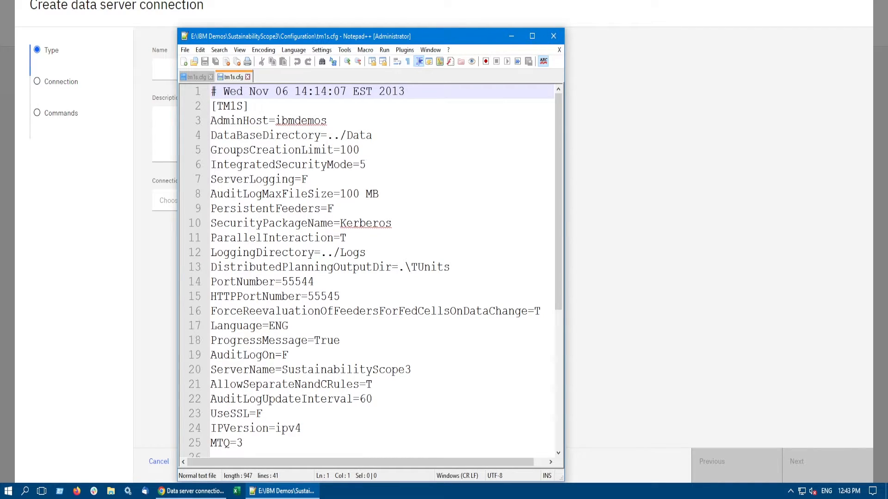
pyautogui.hotkey('alt', 'Tab')
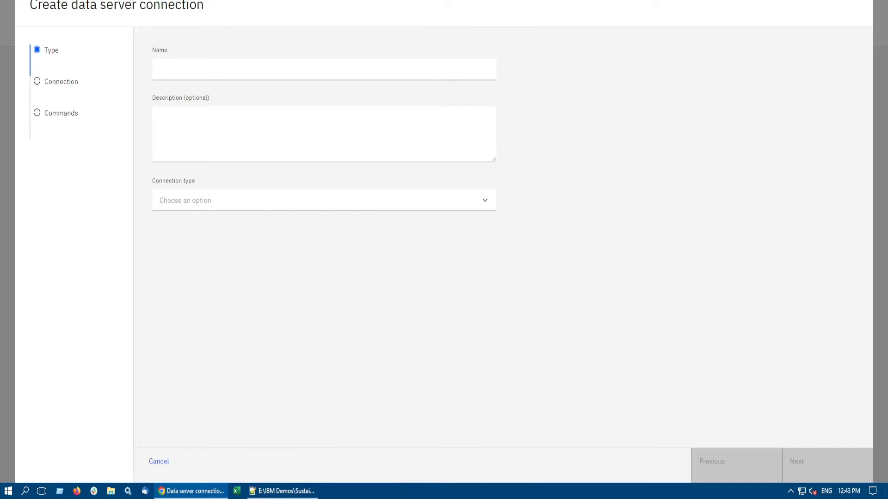
pyautogui.click(231, 69)
pyautogui.write('Scope3')
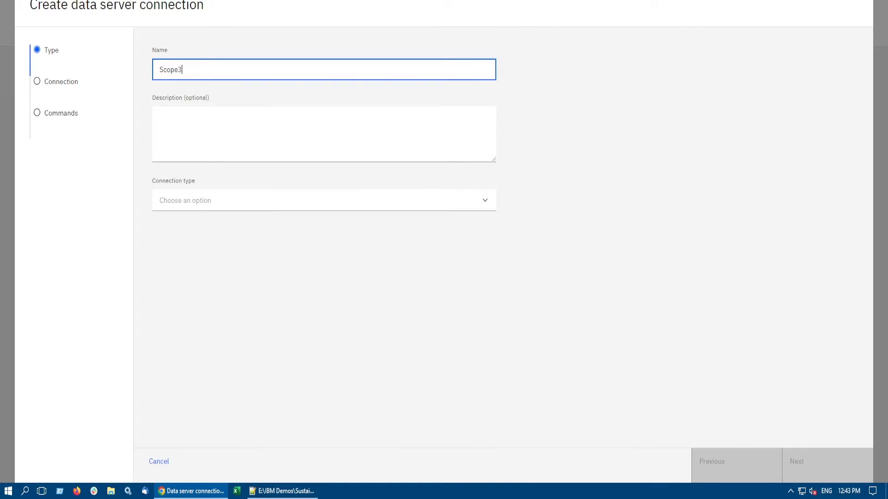
pyautogui.press('Tab')
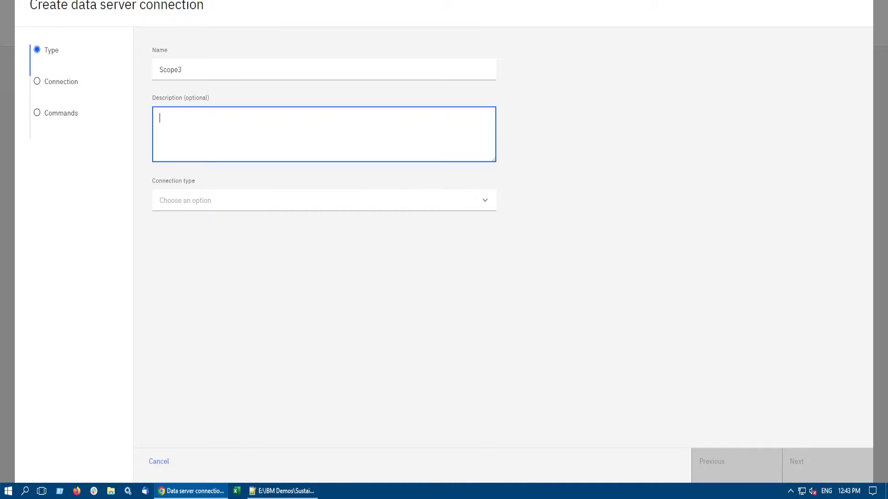
pyautogui.write('Sustainability Scope 3 asset')
# Step: Set the connection type to IBM Planning Analytics and proceed to the connection details
pyautogui.click(484, 200)
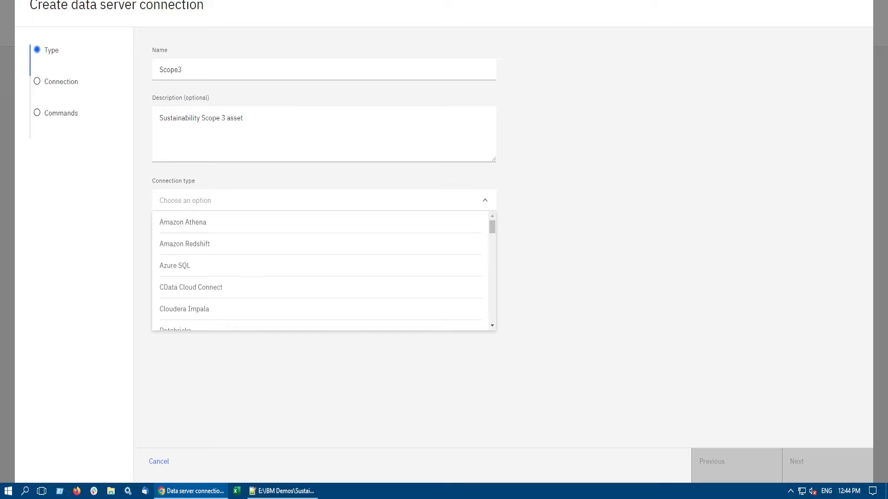
pyautogui.scroll(-1, 319, 270)
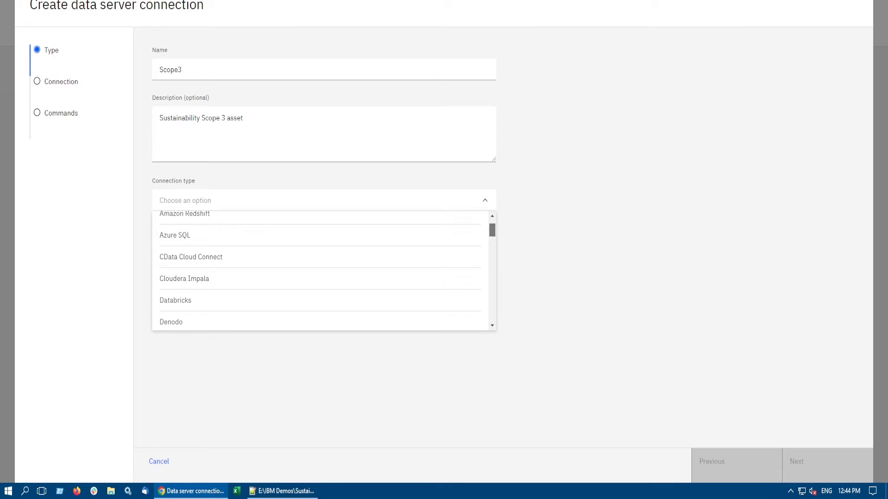
pyautogui.moveTo(491, 229); pyautogui.dragTo(492, 231)
pyautogui.click(324, 200)
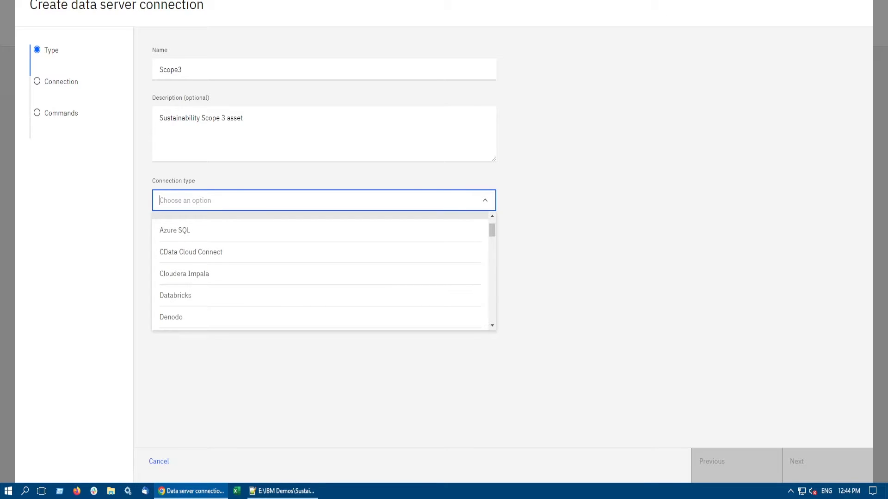
pyautogui.write('ibm')
pyautogui.press('Return')
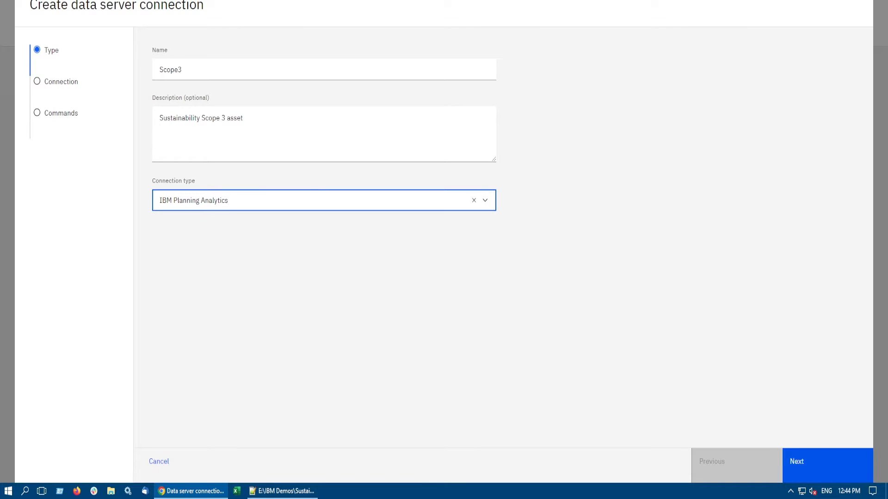
pyautogui.click(827, 465)
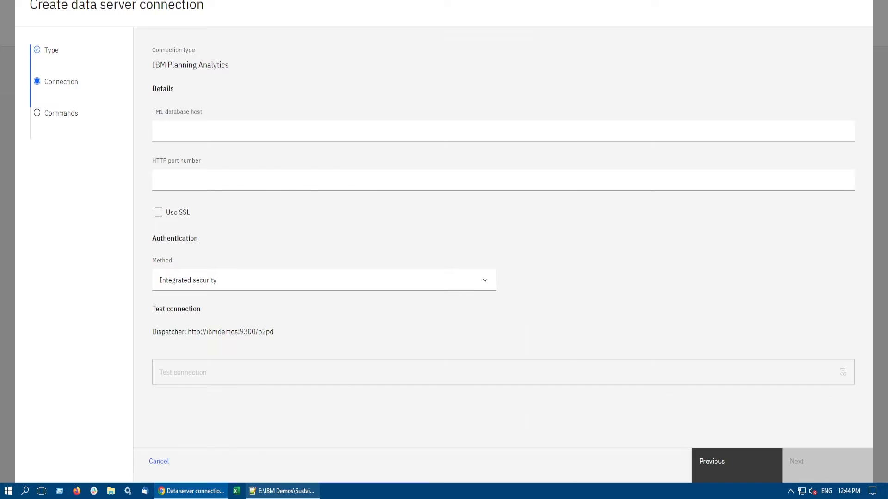
# Step: Consult tm1s.cfg in Notepad++, then enter ibmdemos as the TM1 database host and 55545 as the HTTP port number
pyautogui.click(282, 491)
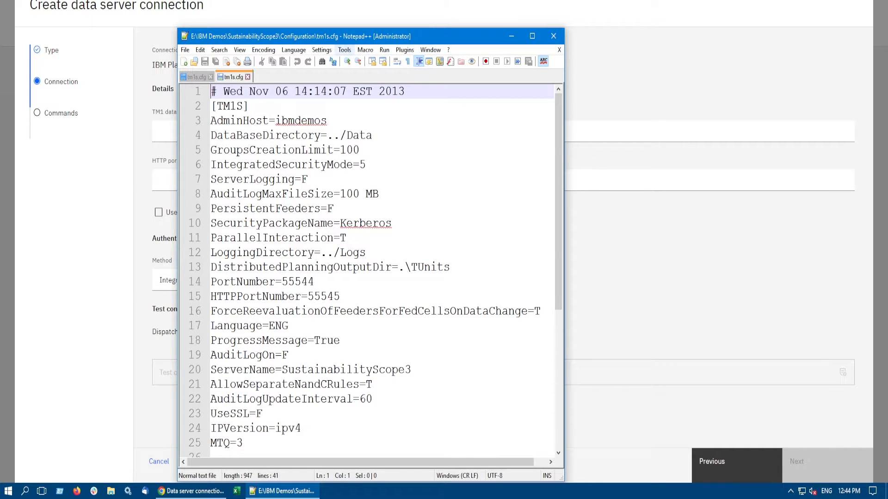
pyautogui.moveTo(333, 36); pyautogui.dragTo(489, 38)
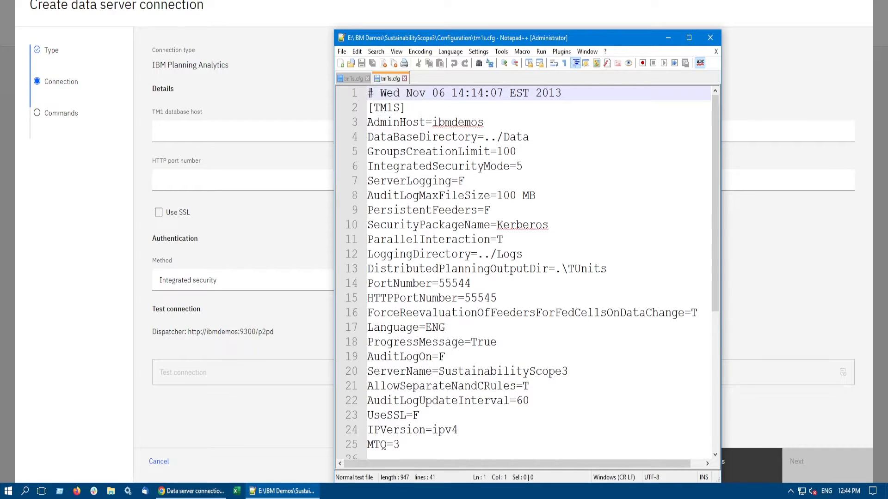
pyautogui.hotkey('alt', 'Tab')
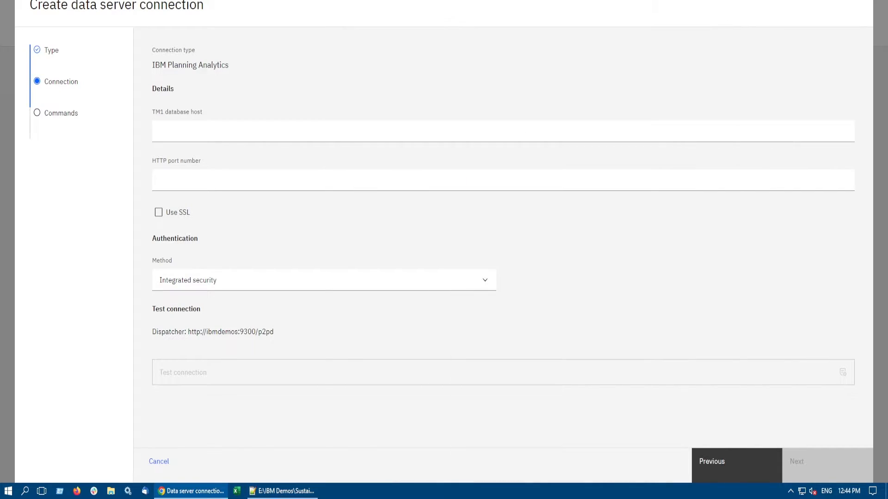
pyautogui.click(503, 131)
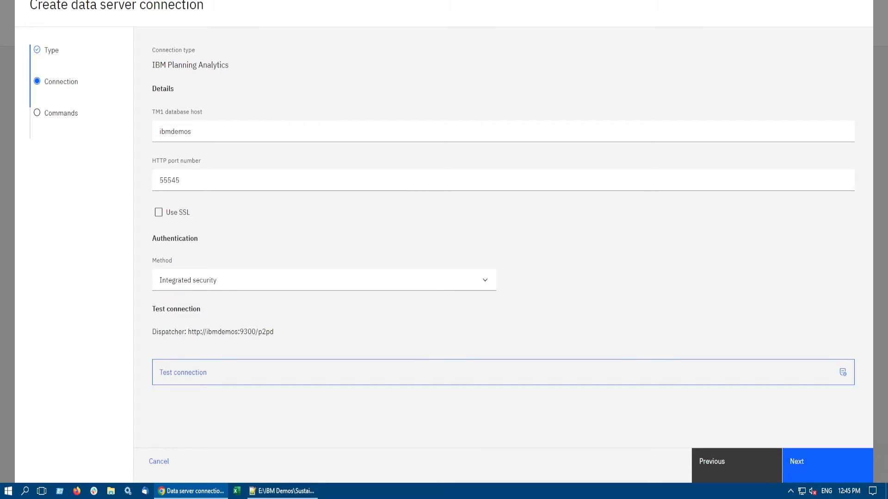
# Step: Test the connection and create the data server connection without any database commands
pyautogui.click(503, 372)
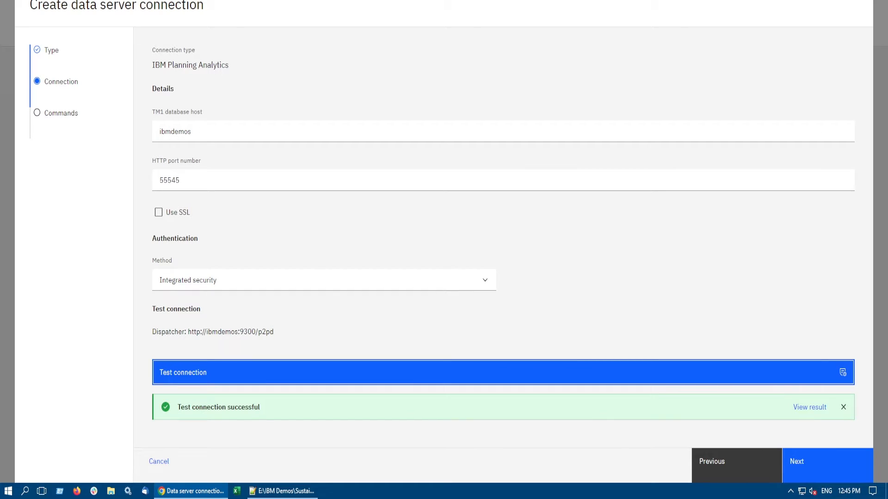
pyautogui.click(827, 465)
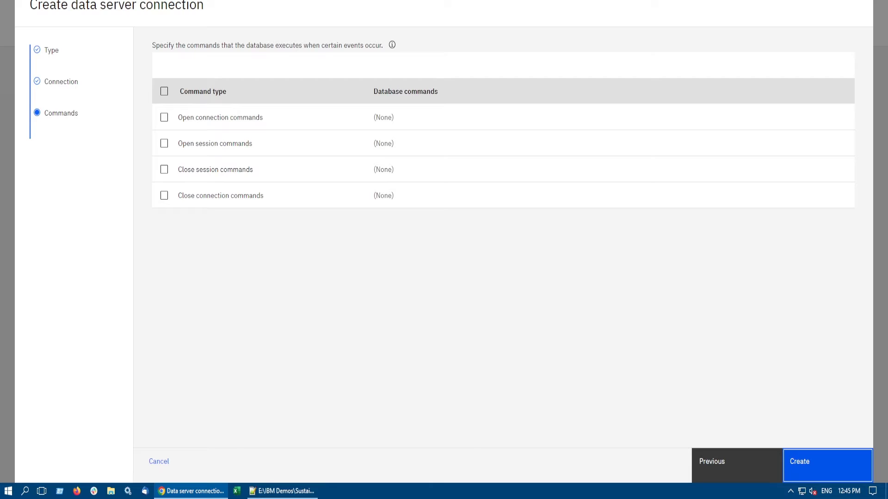
pyautogui.click(827, 465)
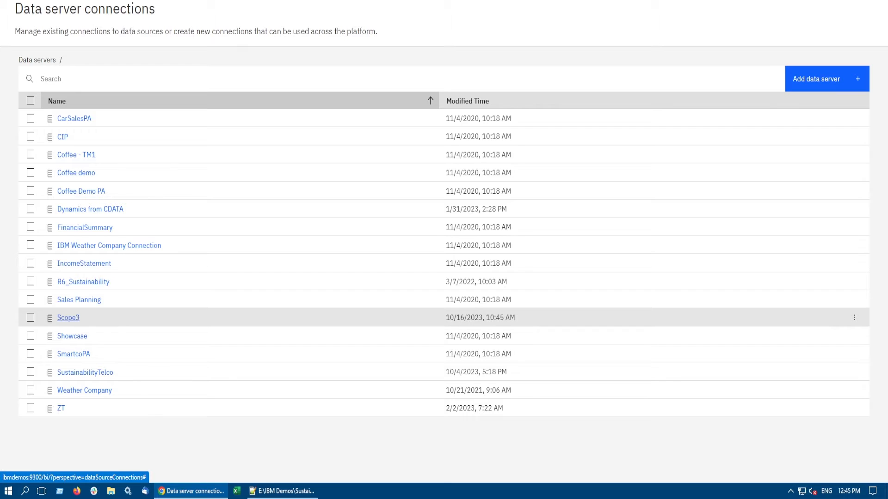
# Step: Open the assets of the Scope3 connection and start creating a data module from CATALOG/Scope3
pyautogui.click(68, 318)
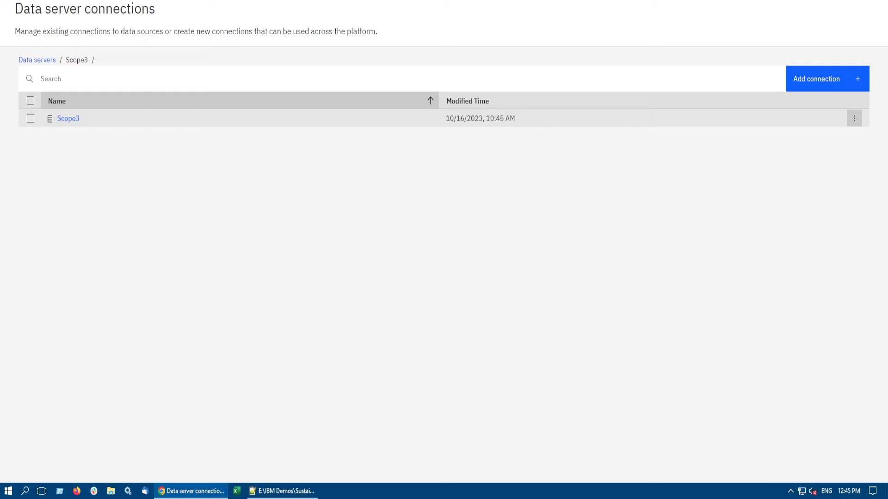
pyautogui.click(853, 118)
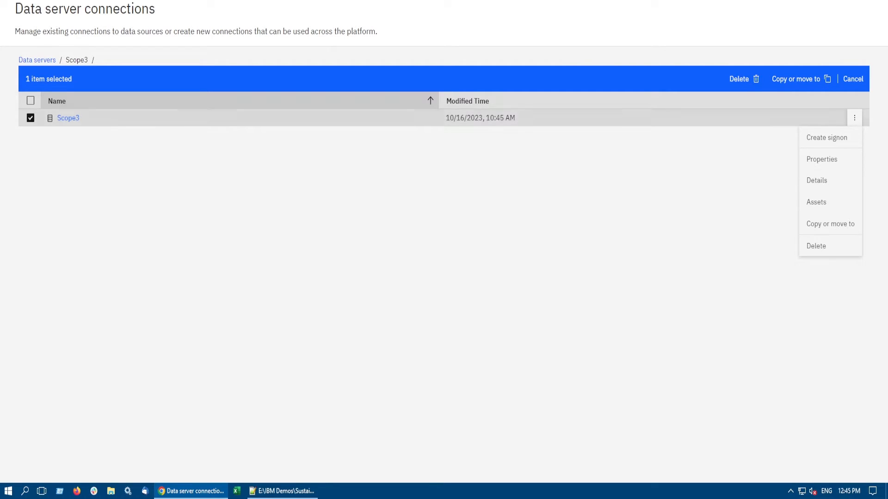
pyautogui.click(816, 202)
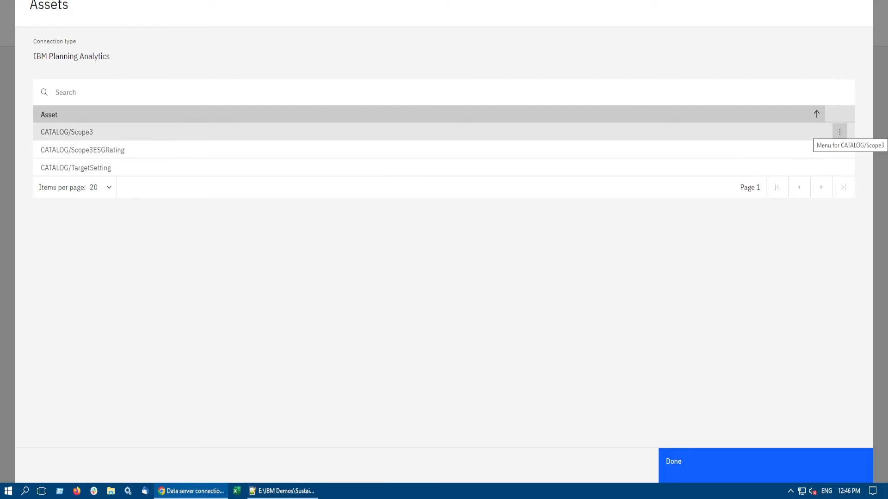
pyautogui.click(840, 132)
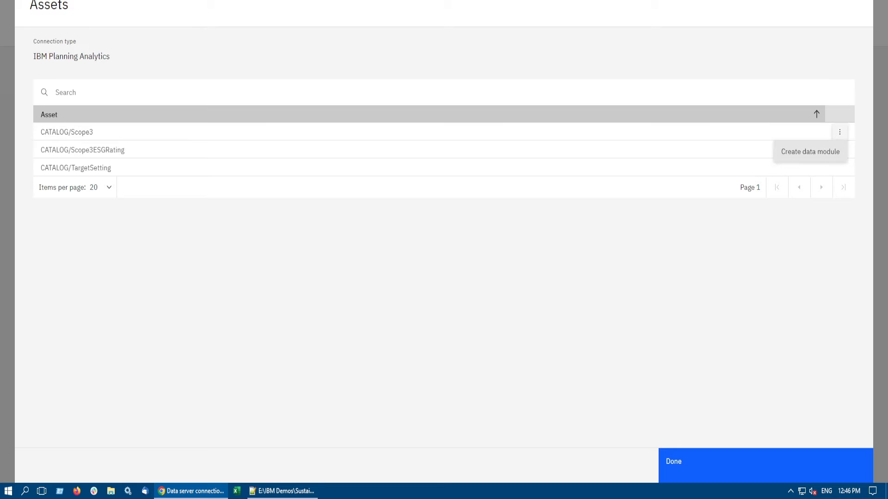
pyautogui.click(810, 152)
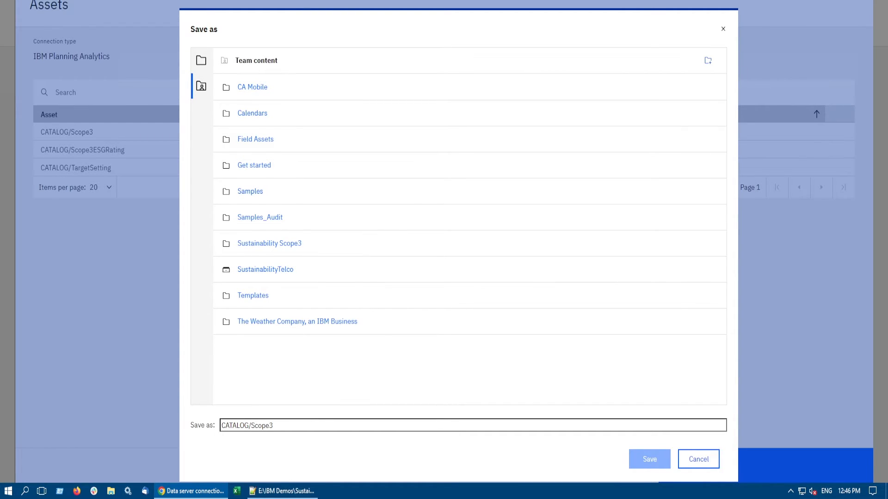
# Step: Create a new folder named Sustainability_Scope3 in Team content
pyautogui.click(708, 61)
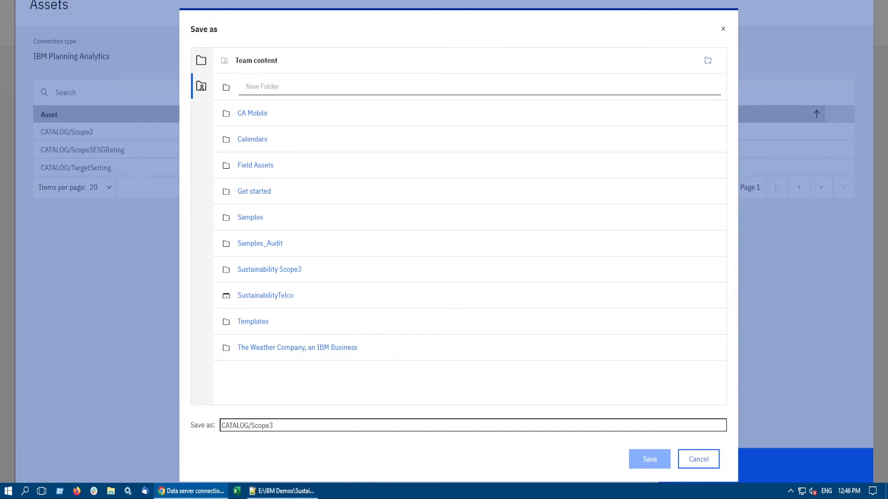
pyautogui.write('Sustainability S')
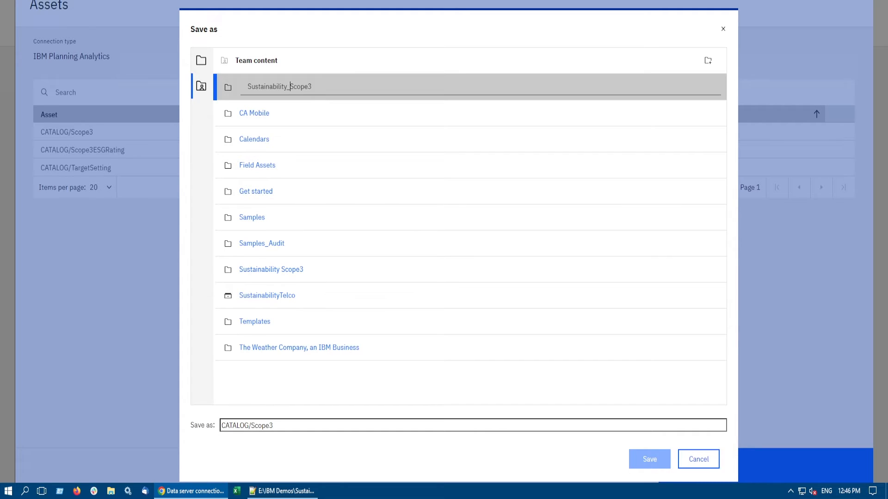
pyautogui.press('Return')
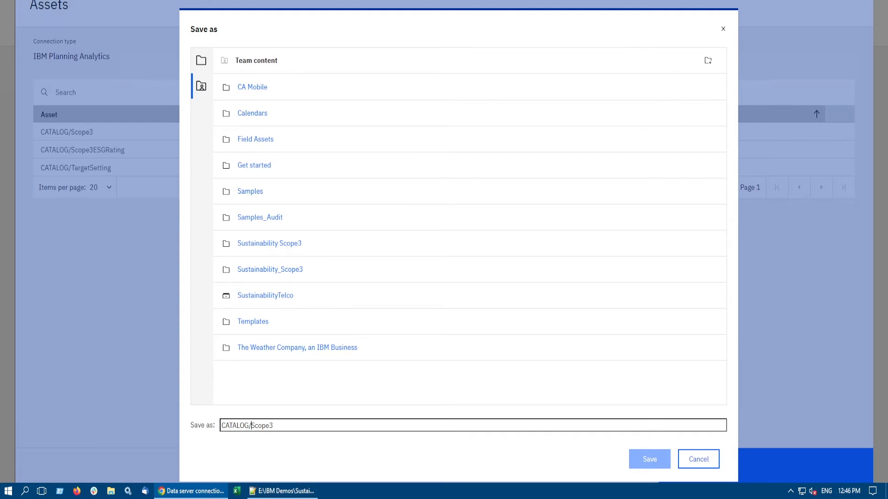
# Step: Save the data module as Scope3 in the existing Sustainability Scope3 folder and close the asset list
pyautogui.moveTo(251, 425); pyautogui.dragTo(221, 425)
pyautogui.press('BackSpace')
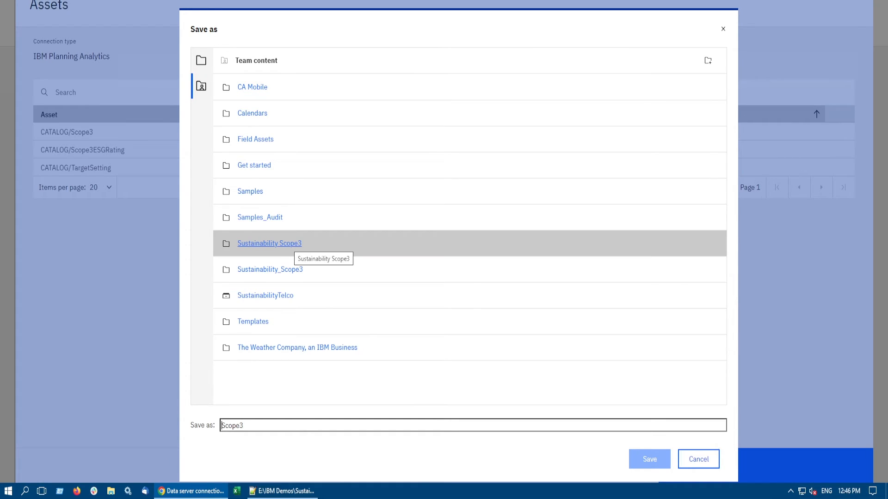
pyautogui.click(290, 244)
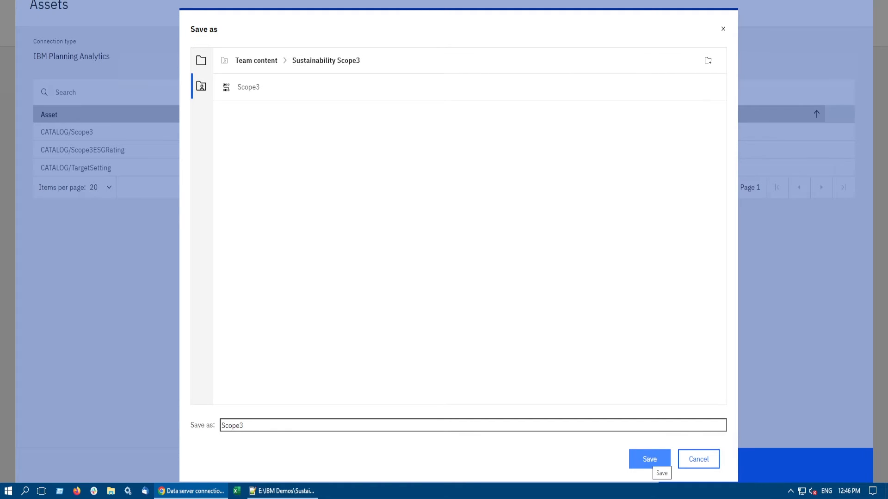
pyautogui.click(649, 459)
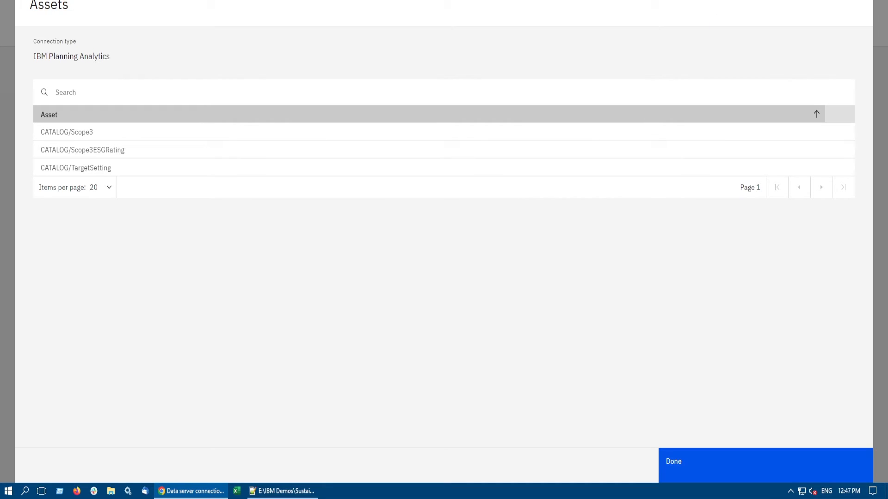
pyautogui.click(707, 463)
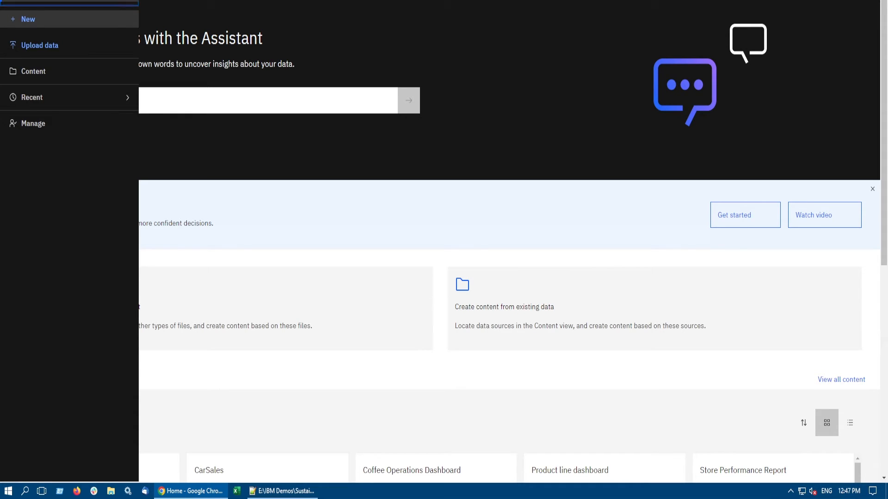
# Step: Create a new dashboard using the blank single-area tabbed template
pyautogui.click(28, 19)
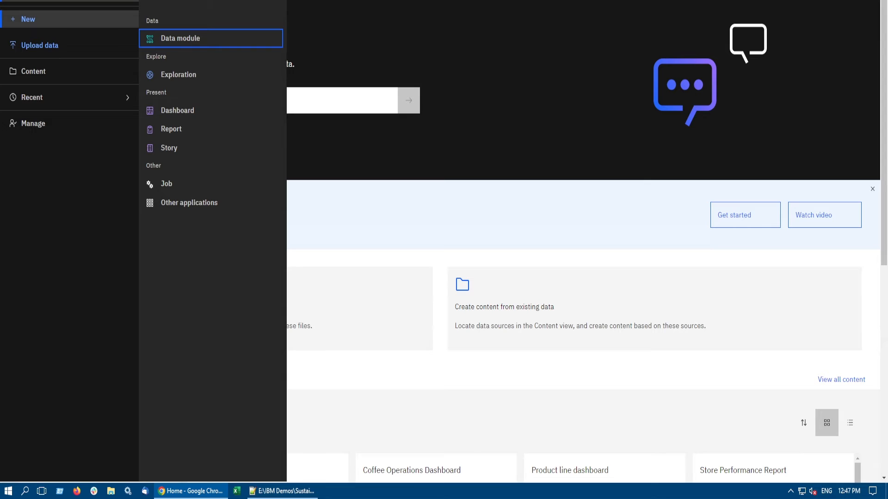
pyautogui.click(178, 110)
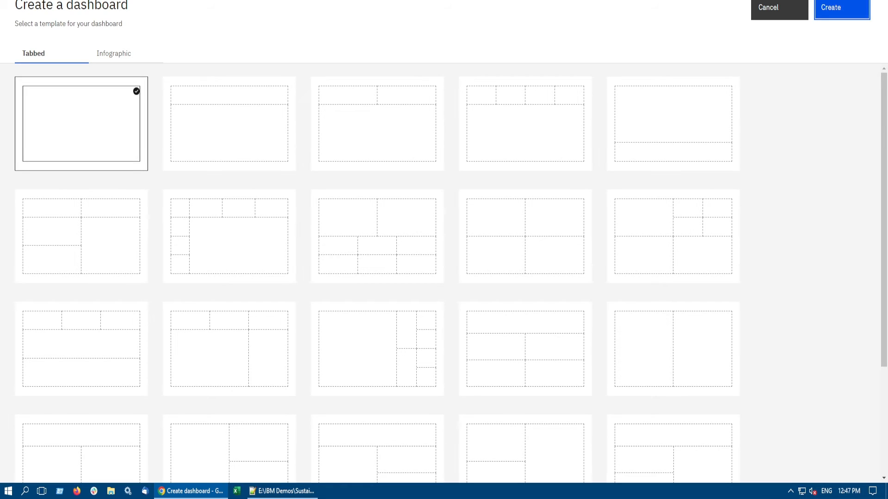
pyautogui.click(841, 9)
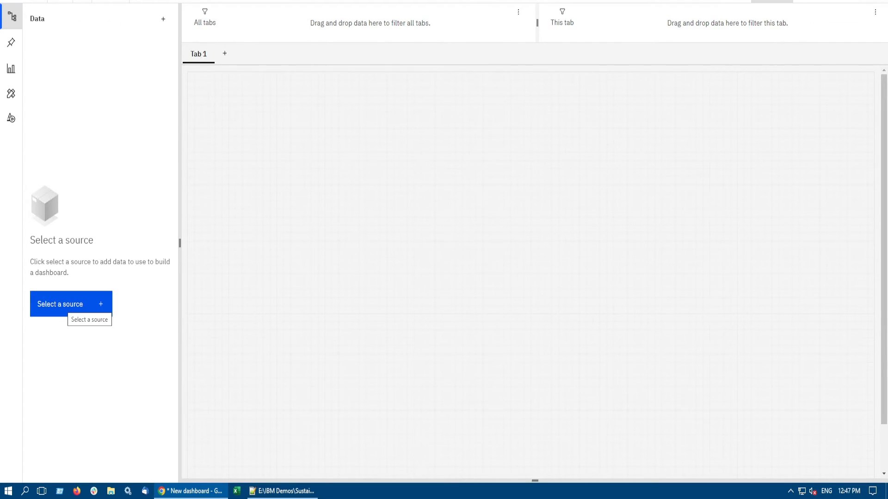
# Step: Add the Scope3 data module from the Sustainability Scope3 team folder as the dashboard's source
pyautogui.click(81, 305)
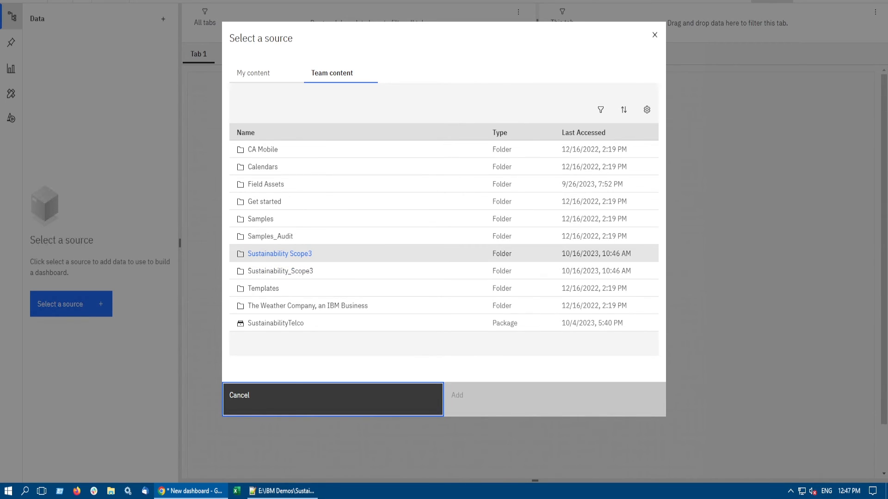
pyautogui.click(280, 254)
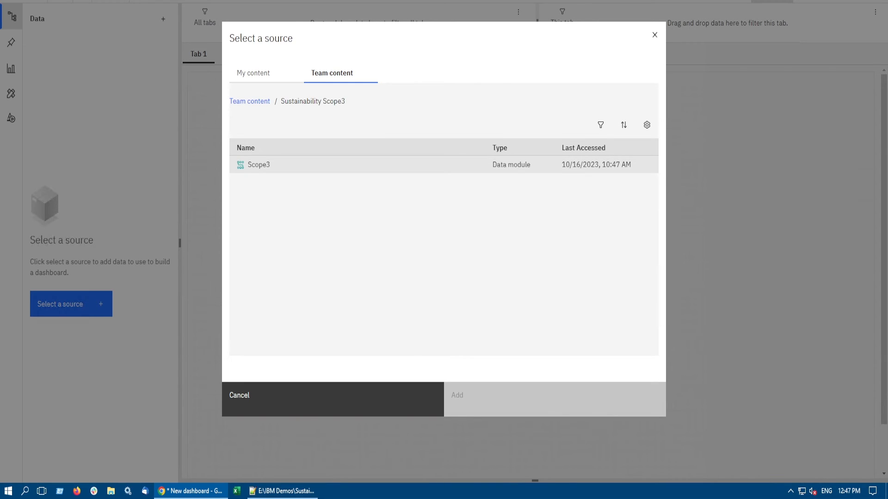
pyautogui.doubleClick(259, 165)
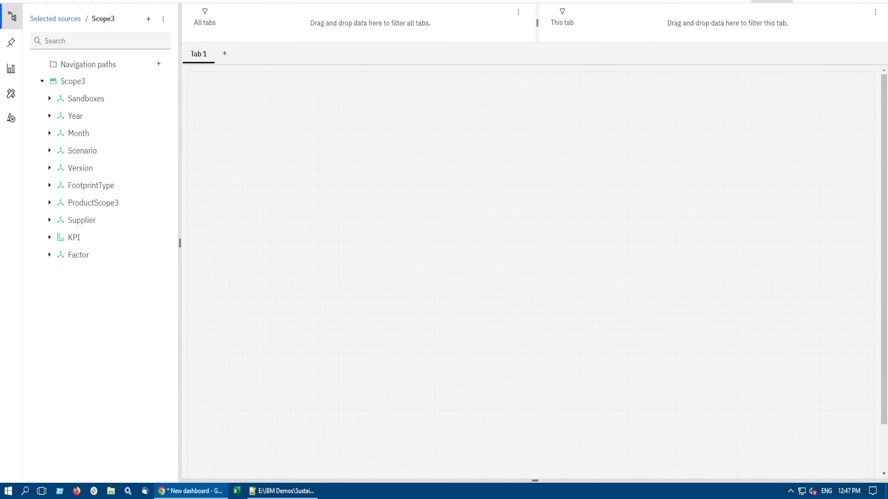
# Step: Add a column visualization to Tab 1 of the dashboard
pyautogui.click(11, 68)
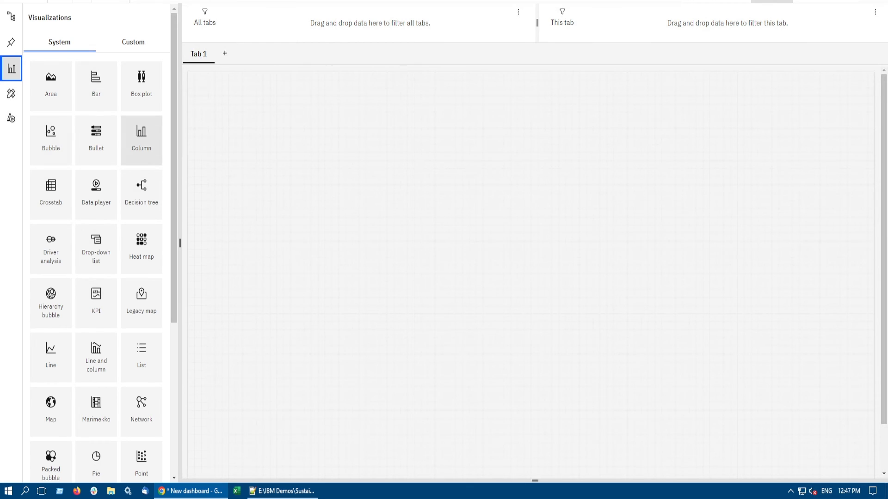
pyautogui.click(141, 139)
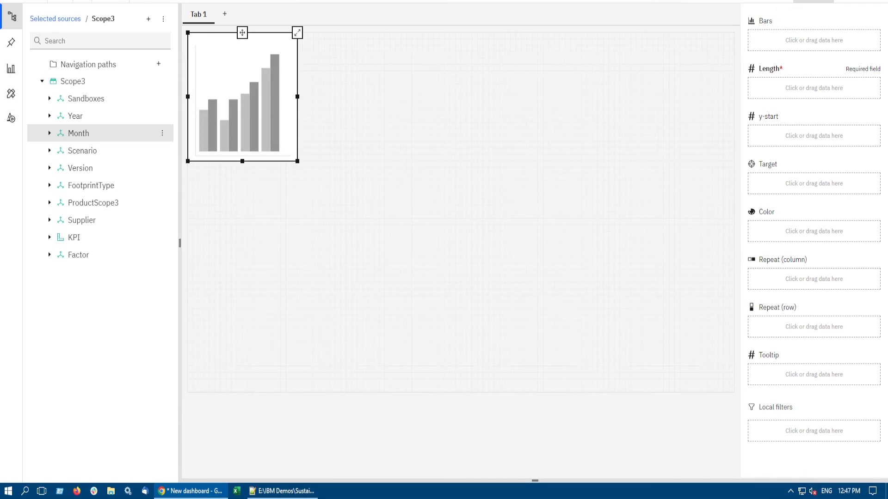